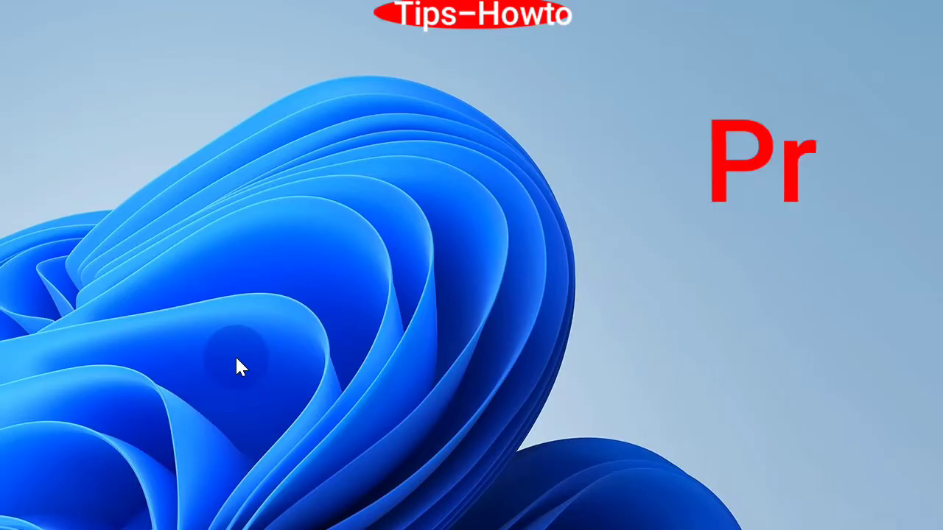
# Bring up the Shut Down Windows dialog from the desktop and choose Restart as the action
pyautogui.hotkey('alt', 'F4')
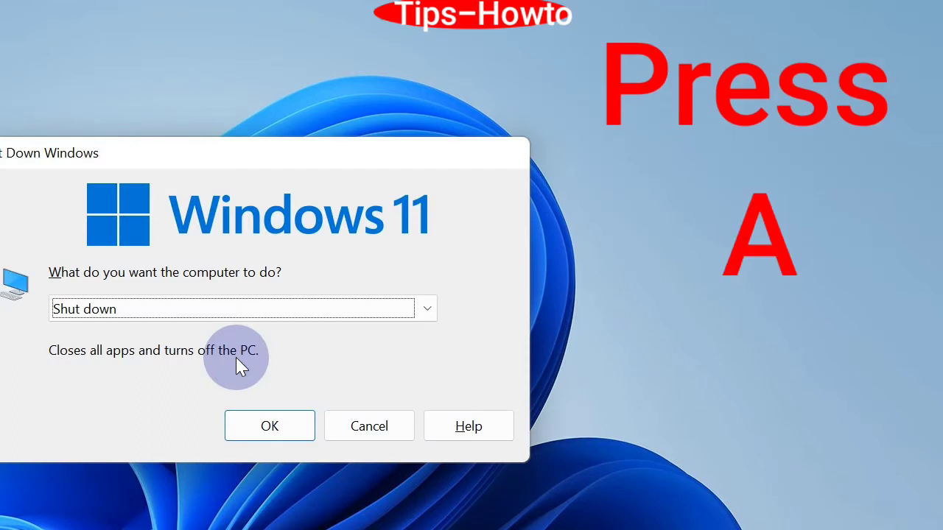
pyautogui.click(239, 311)
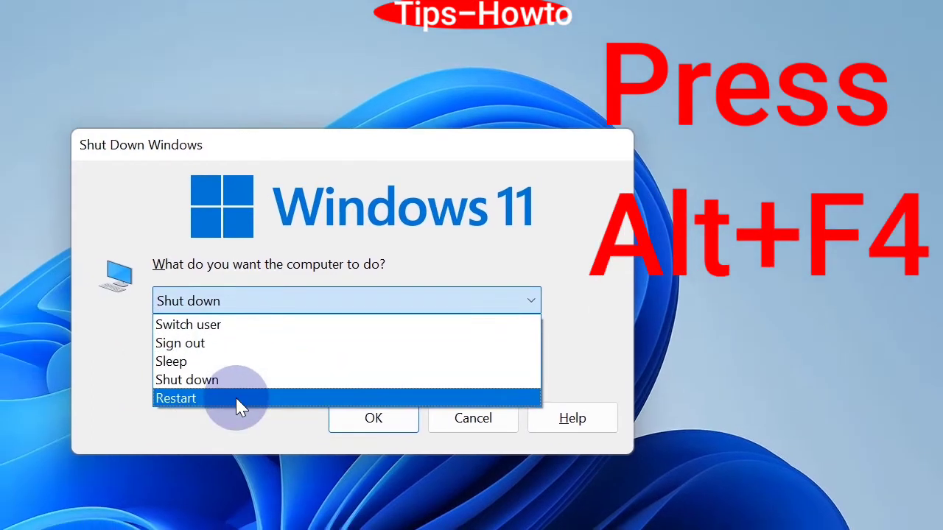
pyautogui.click(135, 407)
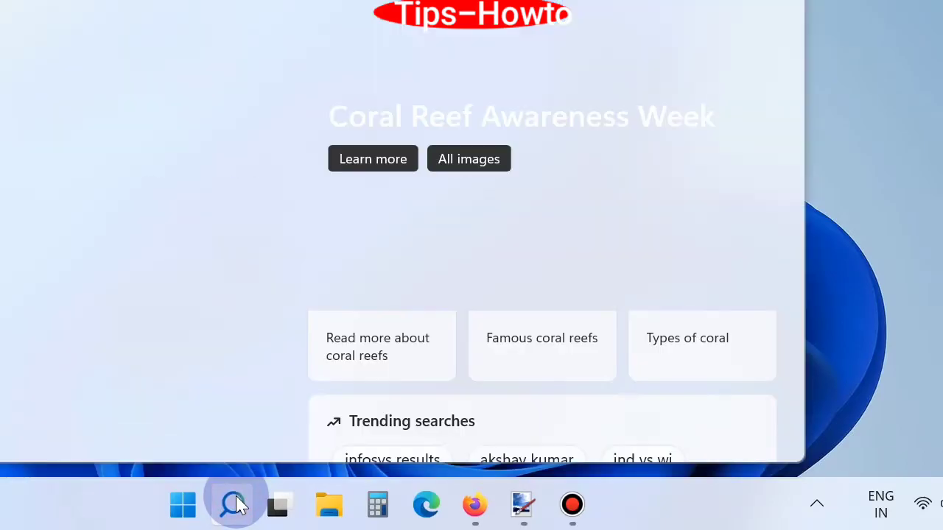
# Find Command Prompt by searching for cmd and run the system file check with sfc /scannow
pyautogui.write('cmd')
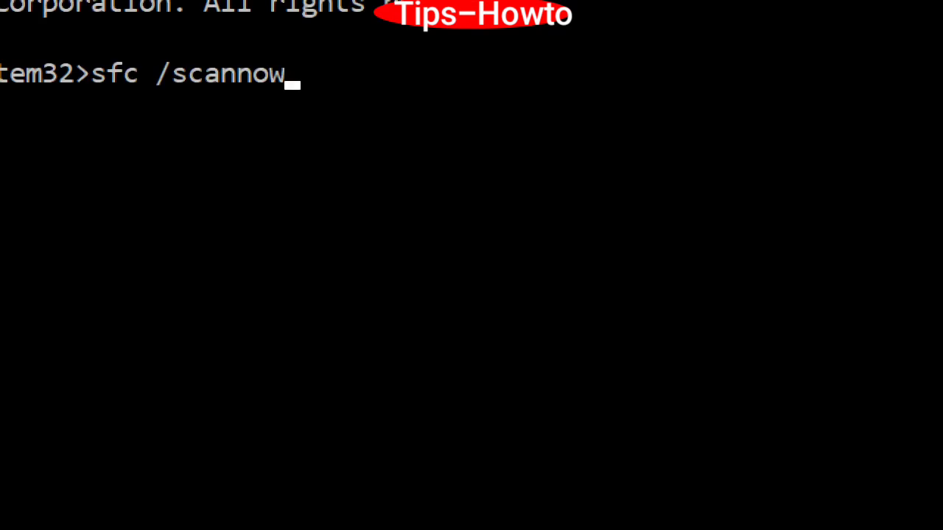
pyautogui.press('Return')
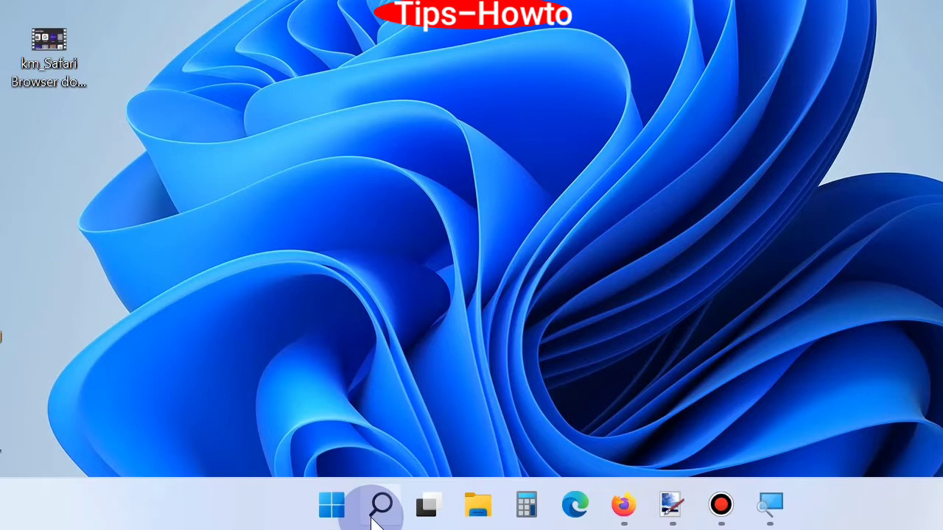
# Search Windows for cmd and run Command Prompt as administrator
pyautogui.click(380, 504)
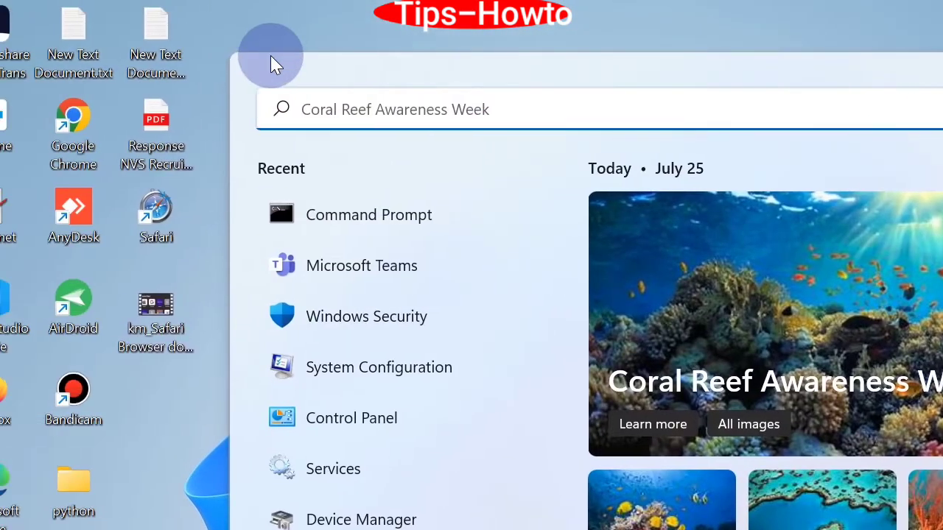
pyautogui.click(311, 109)
pyautogui.write('cmd')
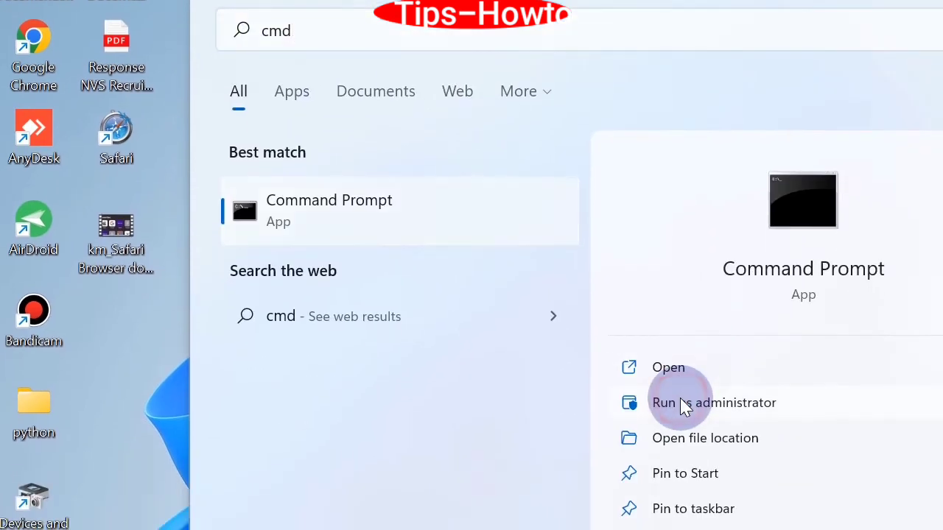
pyautogui.click(682, 403)
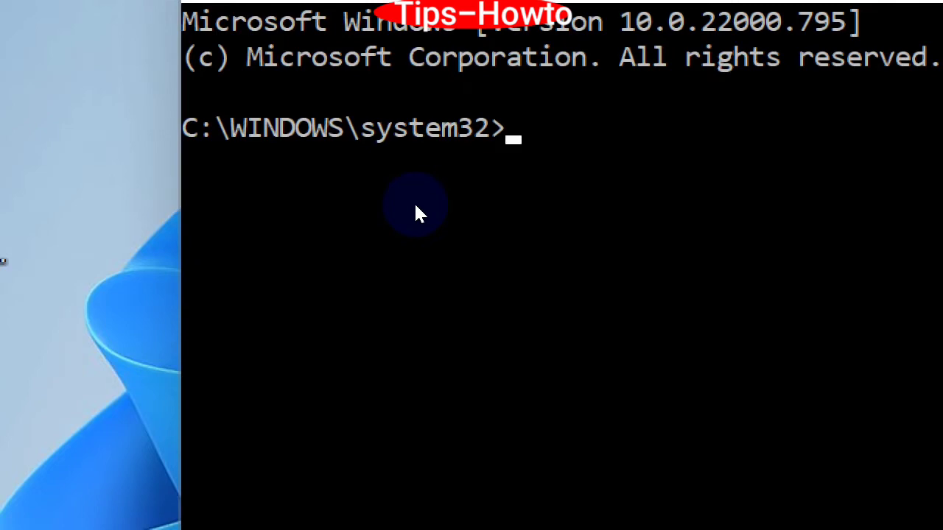
# Enter the image cleanup command DISM /ONLINE /CLEANUP-IMAGE at the administrator prompt
pyautogui.write('DIS')
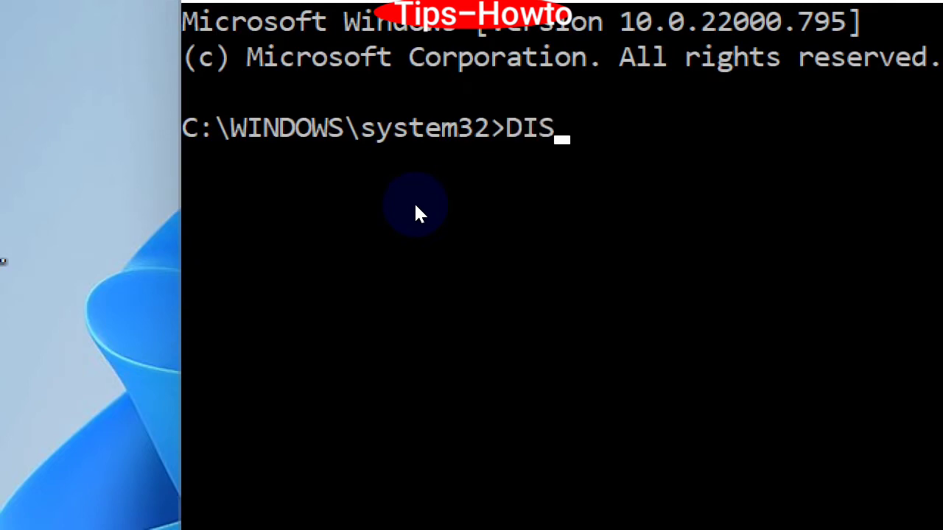
pyautogui.write('M /ONL')
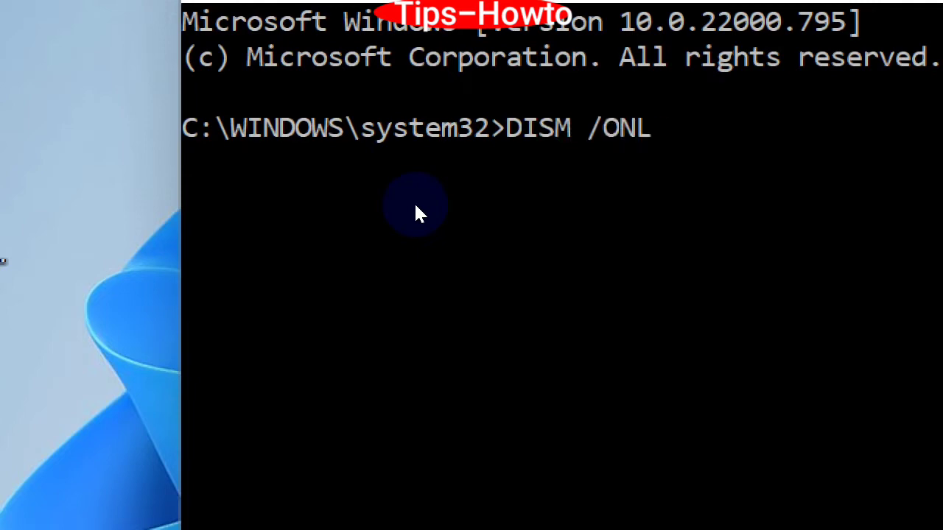
pyautogui.write('INE')
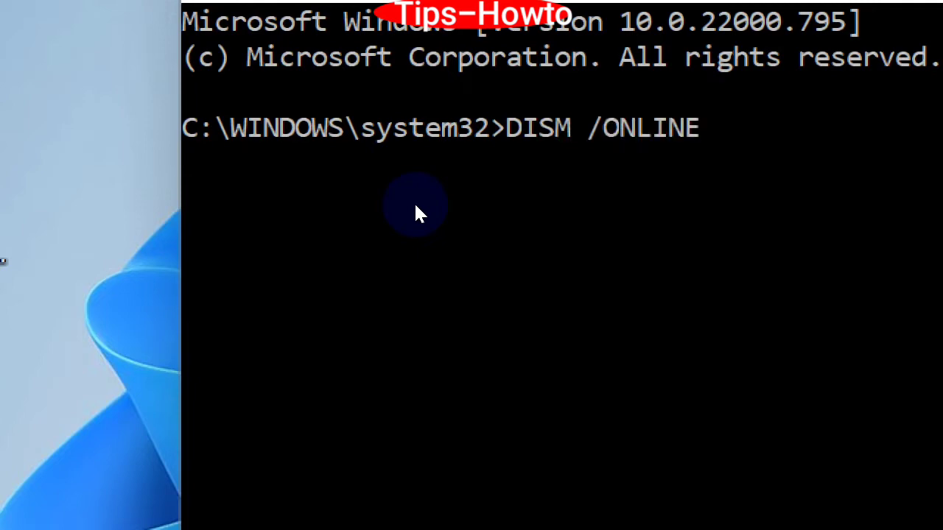
pyautogui.write(' /CLEAN')
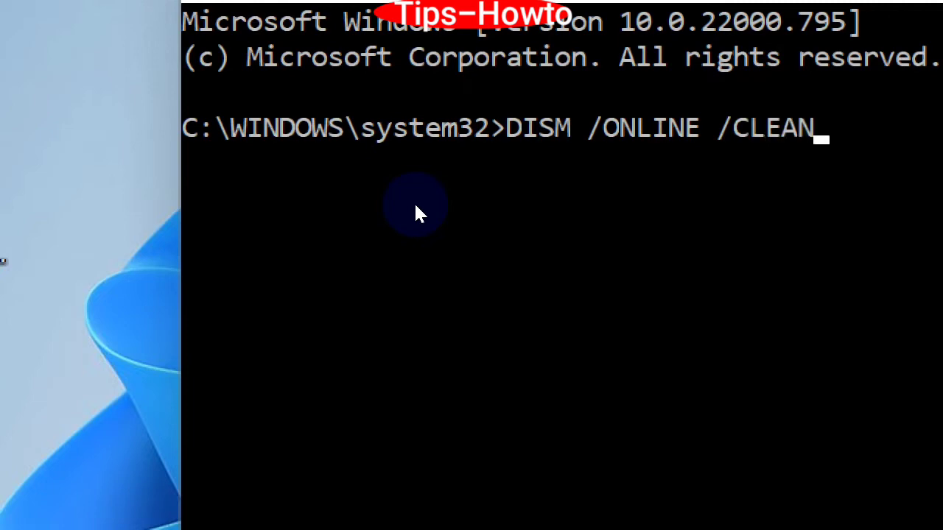
pyautogui.write('UP')
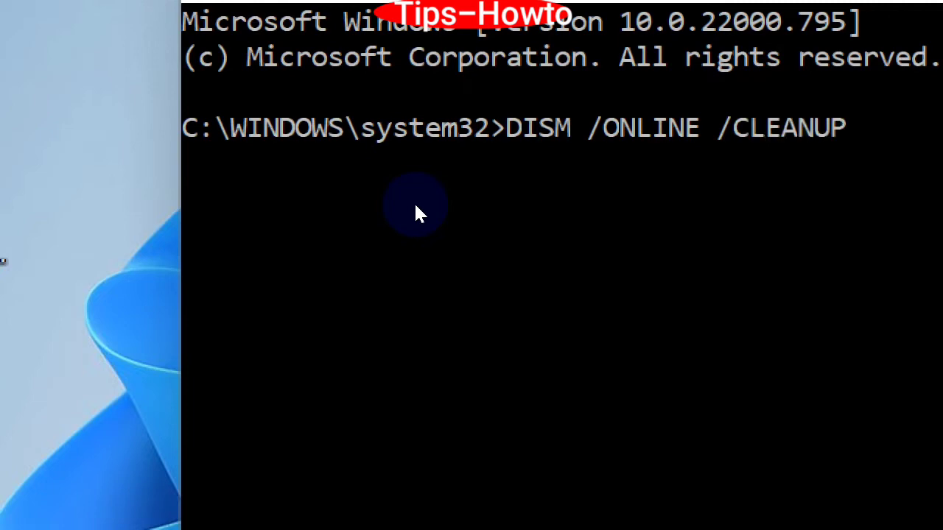
pyautogui.write('-IMAGE')
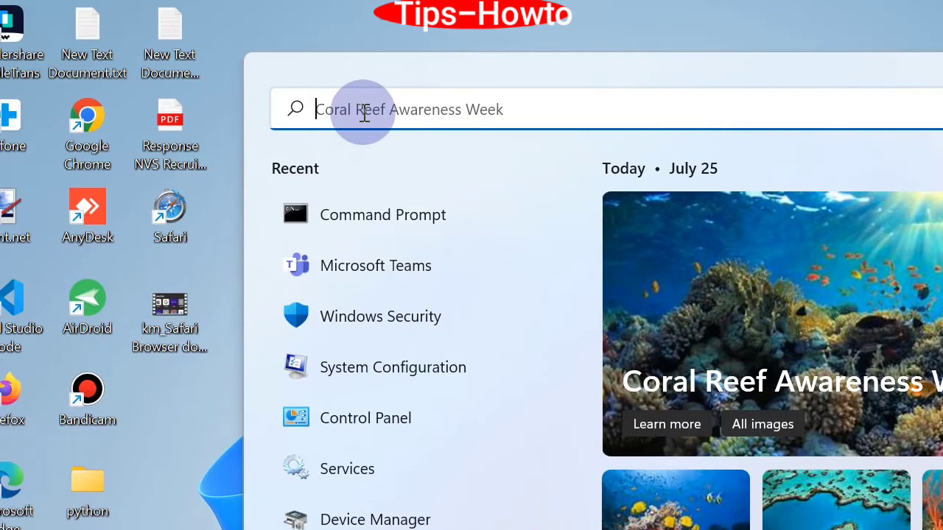
# Search Windows for CONTROL PANEL and open the Control Panel app
pyautogui.write('CONTROL ')
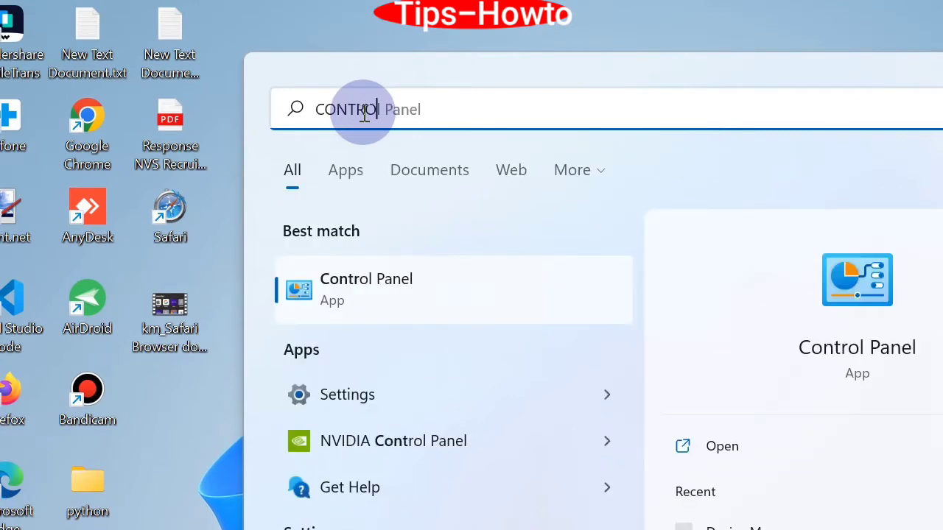
pyautogui.write('PANEL')
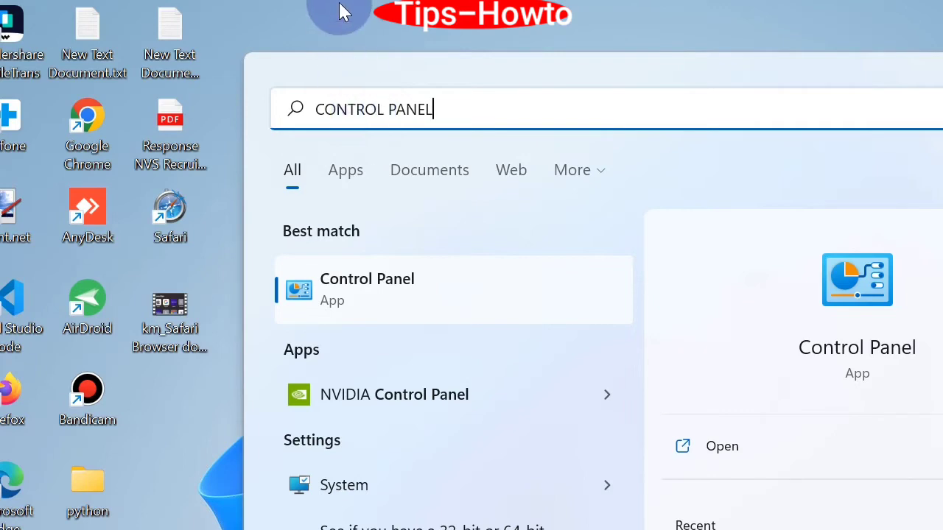
pyautogui.click(374, 283)
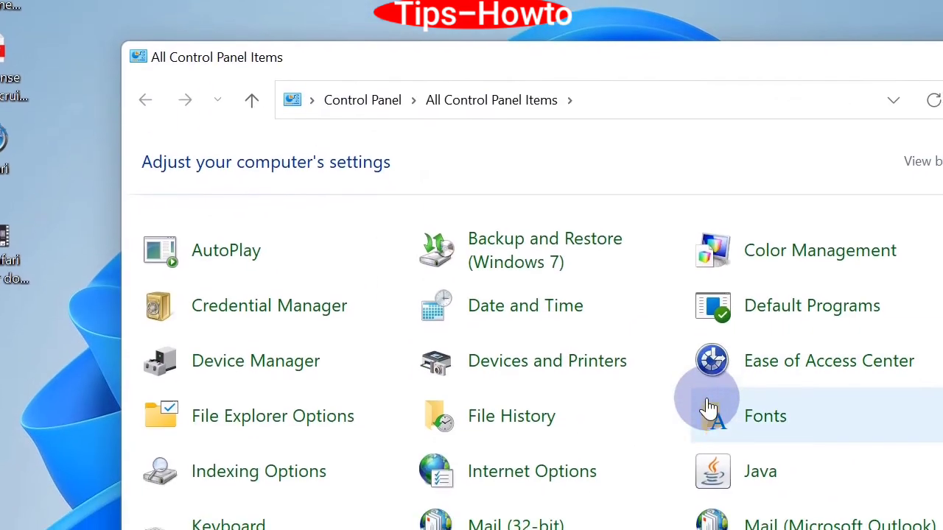
# Open Programs and Features and bring up the options for an installed program
pyautogui.scroll(-1, 884, 475)
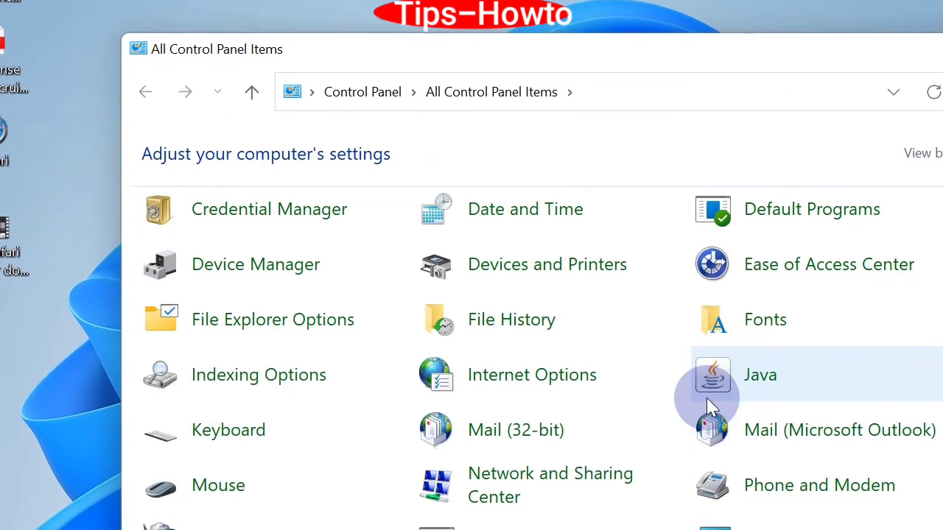
pyautogui.scroll(-1, 707, 407)
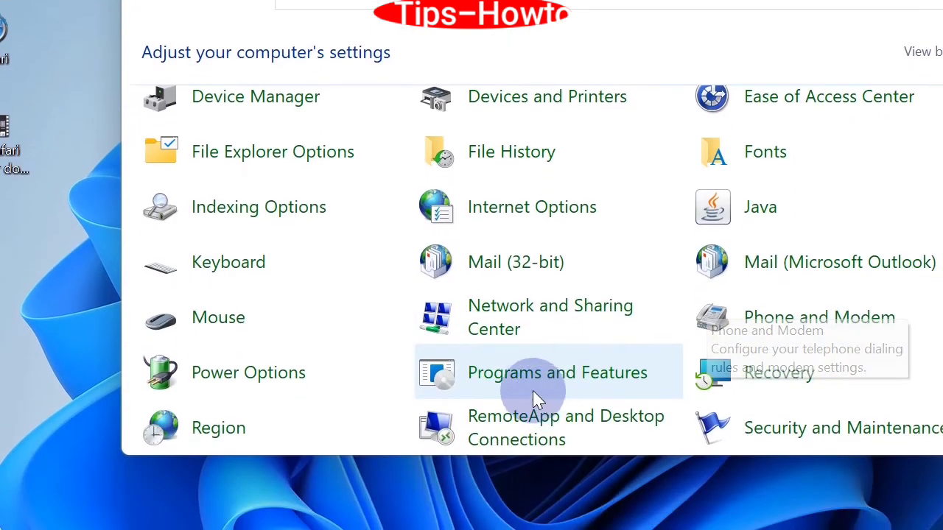
pyautogui.scroll(-1, 537, 503)
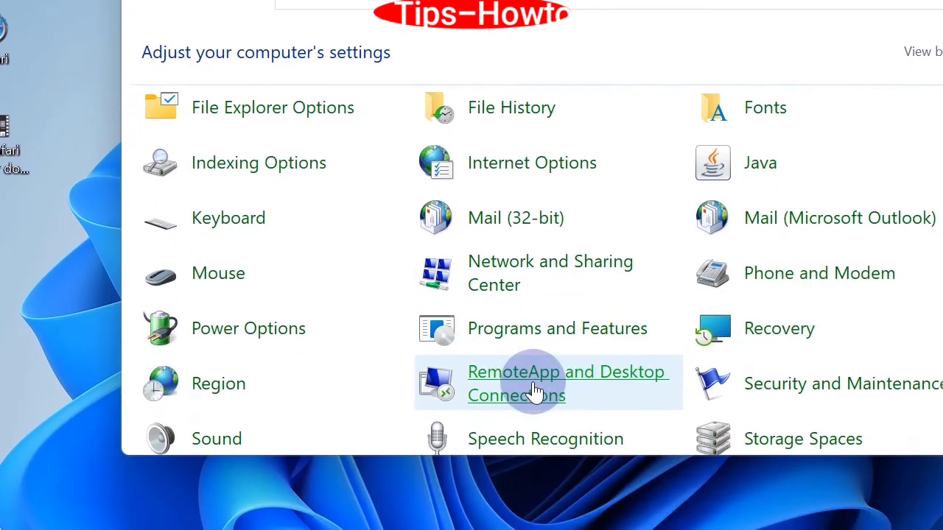
pyautogui.click(517, 333)
pyautogui.rightClick(375, 358)
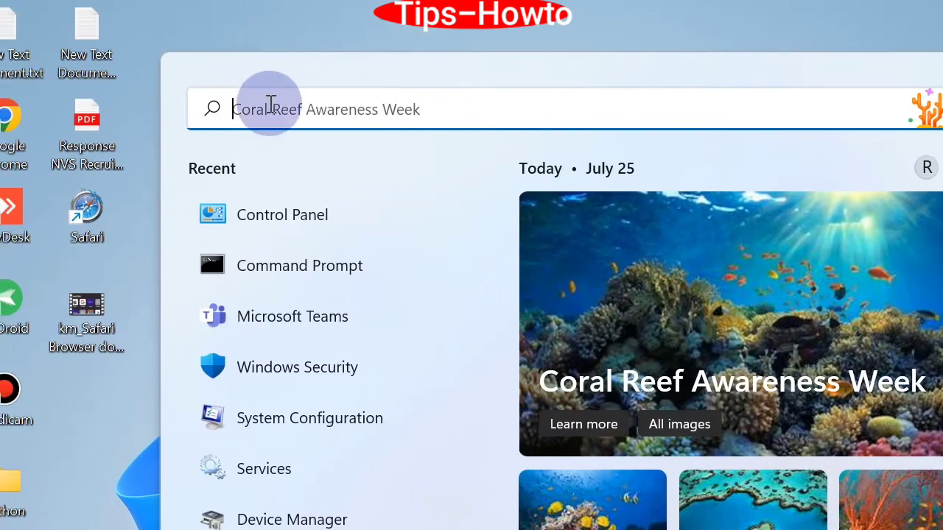
# Run Command Prompt as administrator again and enter the disk check command CHKDSK C:/F/R/X
pyautogui.write('CMD')
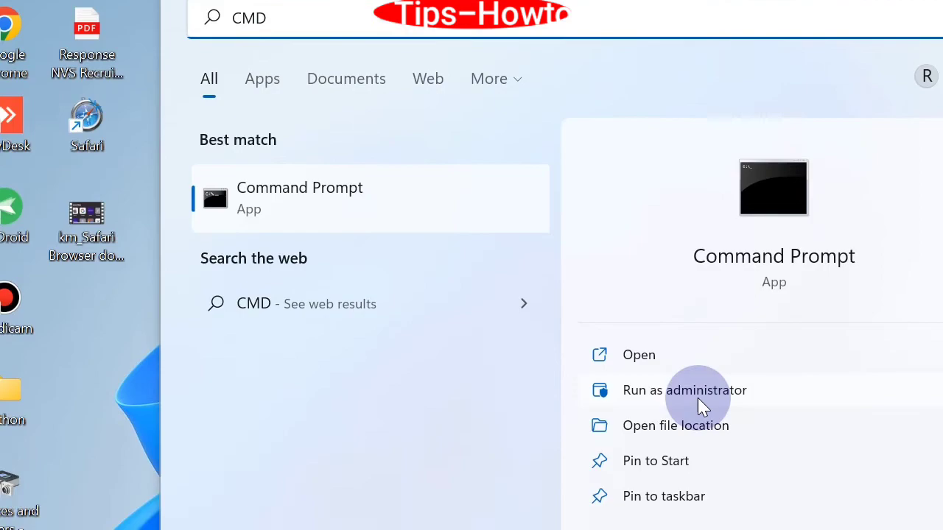
pyautogui.click(703, 389)
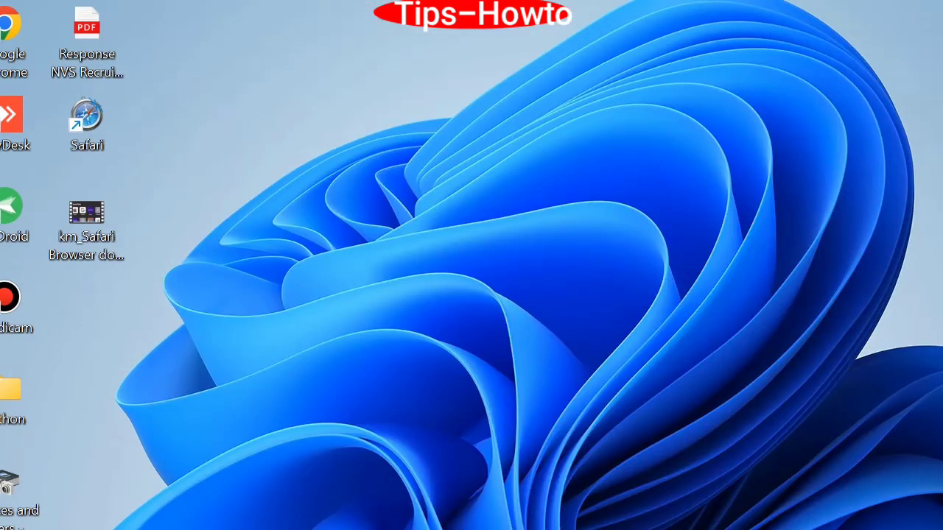
pyautogui.write('CHKDSK')
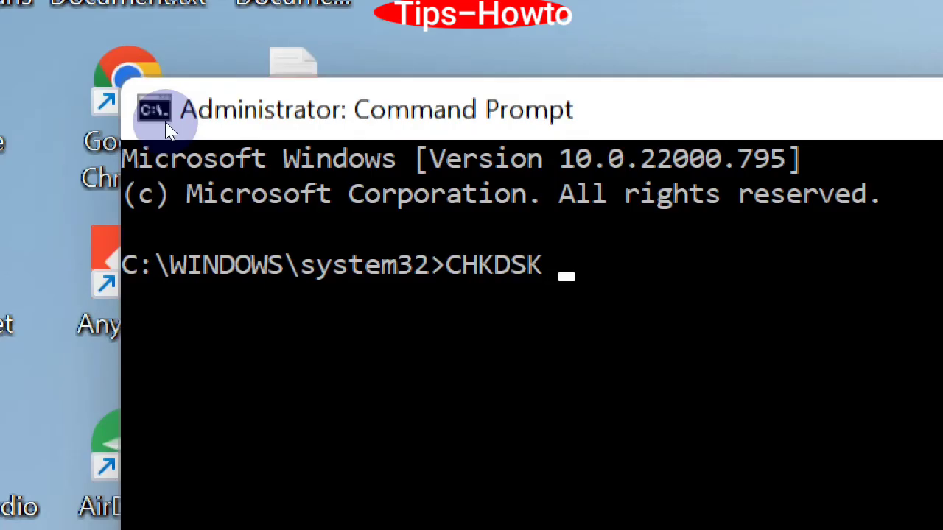
pyautogui.write(' C:')
pyautogui.write('/F/')
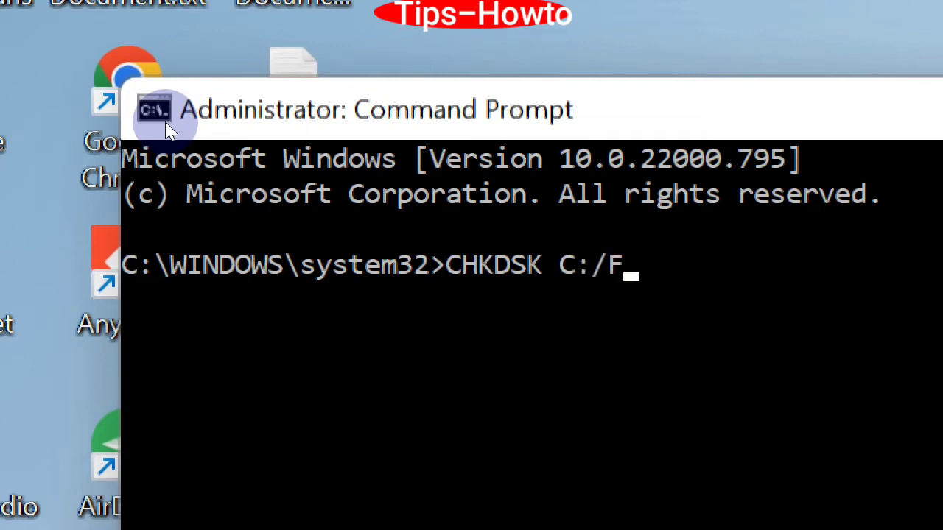
pyautogui.write('R/X')
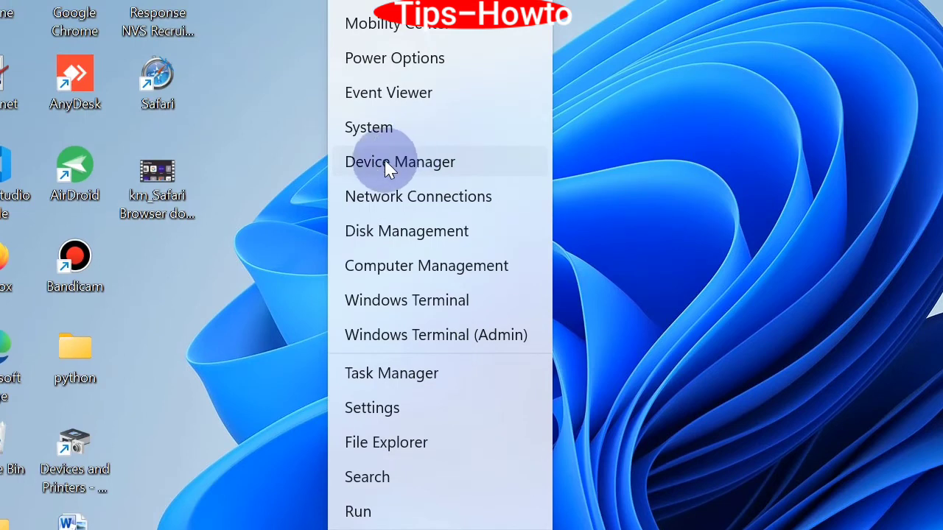
# Open Device Manager and update the Realtek RTL8822CE 802.11ac PCIe Adapter driver with an automatic driver search
pyautogui.click(385, 163)
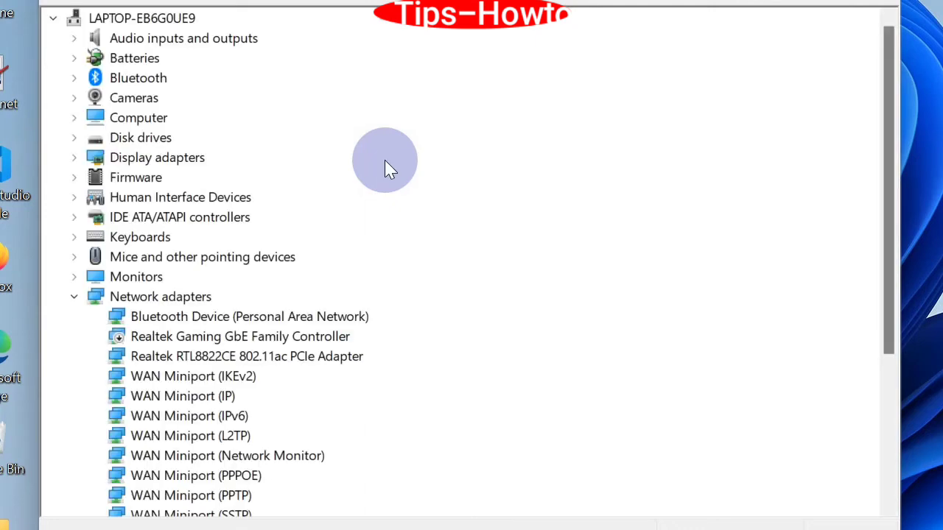
pyautogui.moveTo(226, 1); pyautogui.dragTo(460, 21)
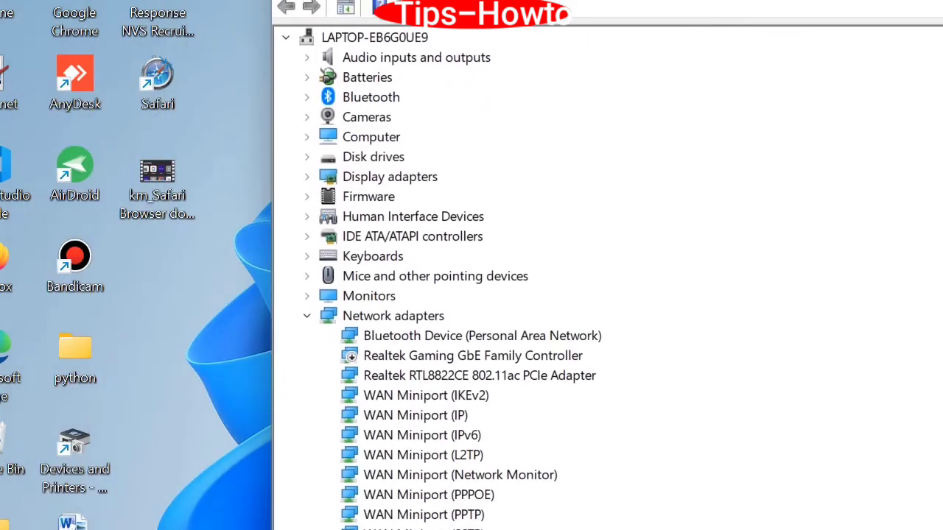
pyautogui.scroll(-3, 464, 232)
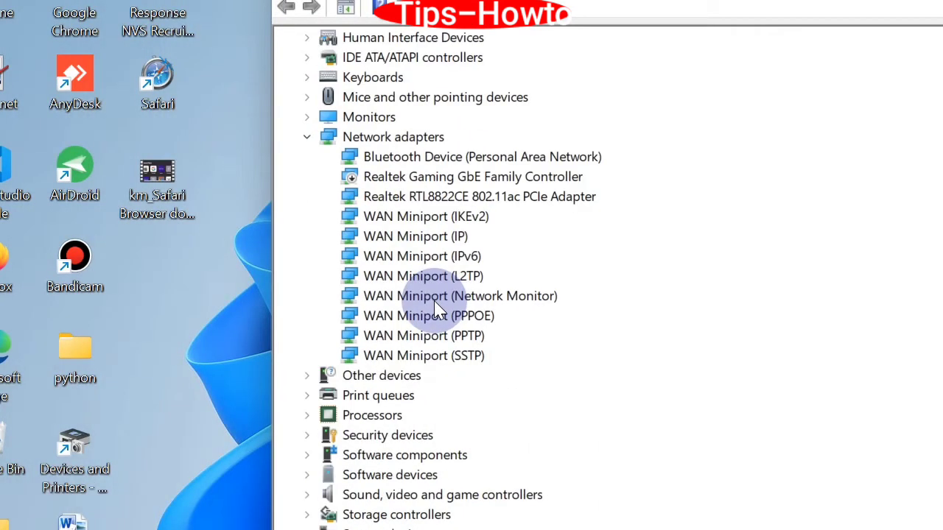
pyautogui.rightClick(377, 194)
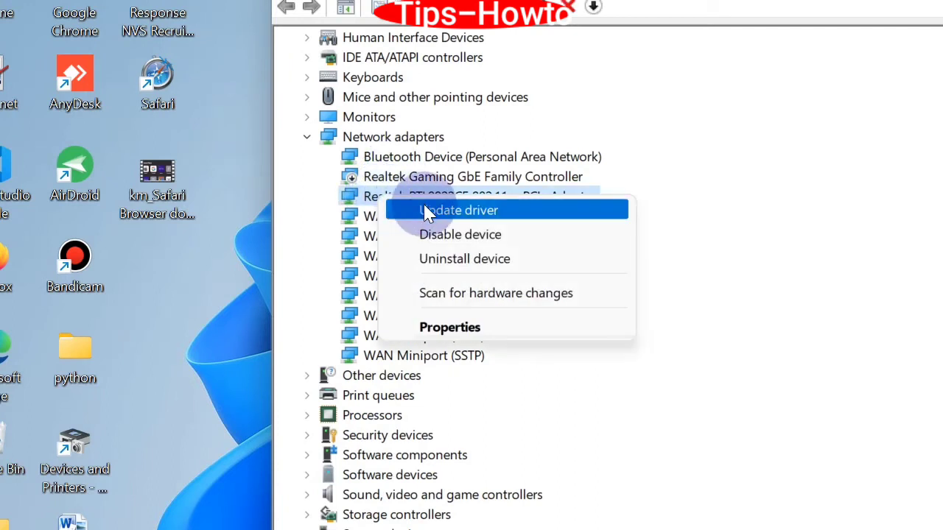
pyautogui.click(445, 210)
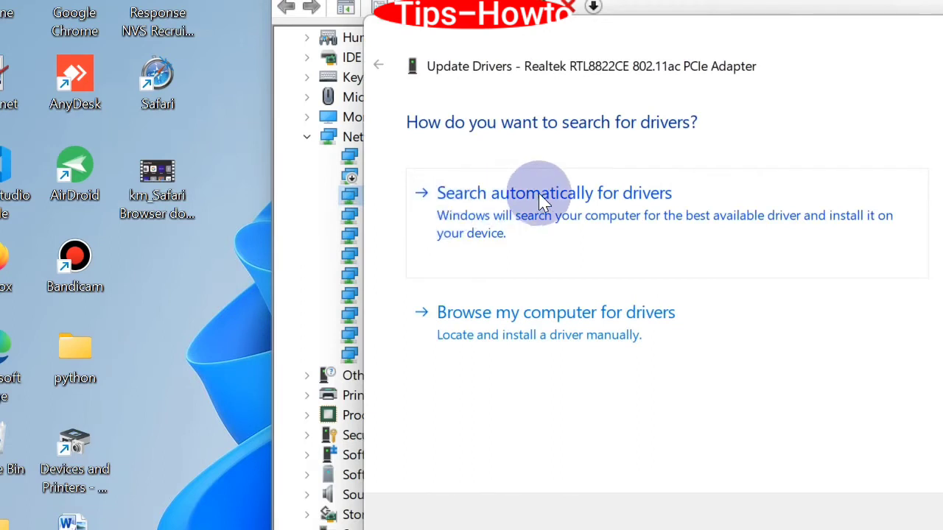
pyautogui.click(538, 194)
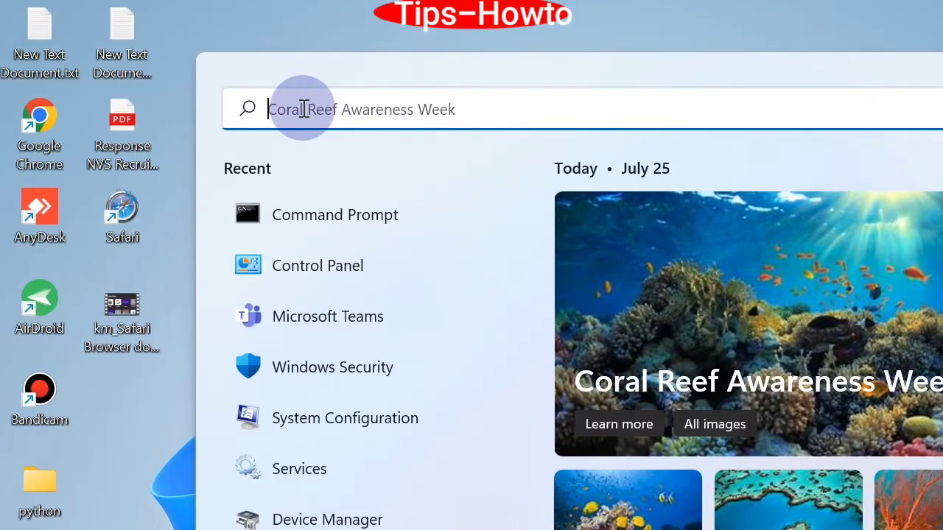
# Search Windows for MSCONFIG and open System Configuration
pyautogui.write('MS')
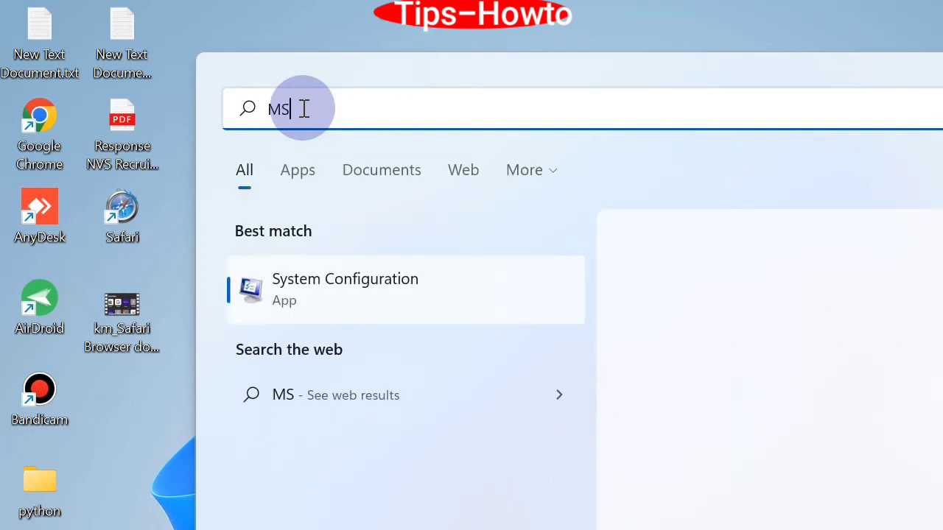
pyautogui.write('CONFIG')
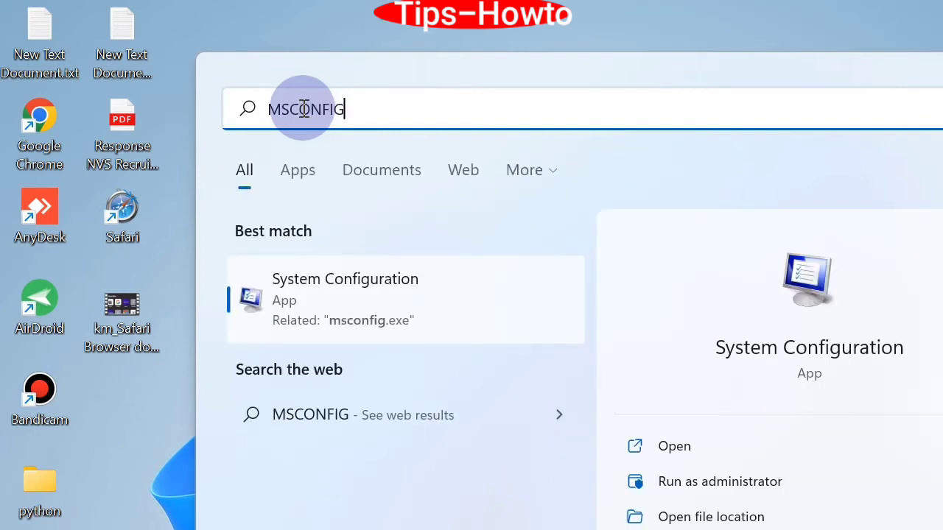
pyautogui.click(312, 303)
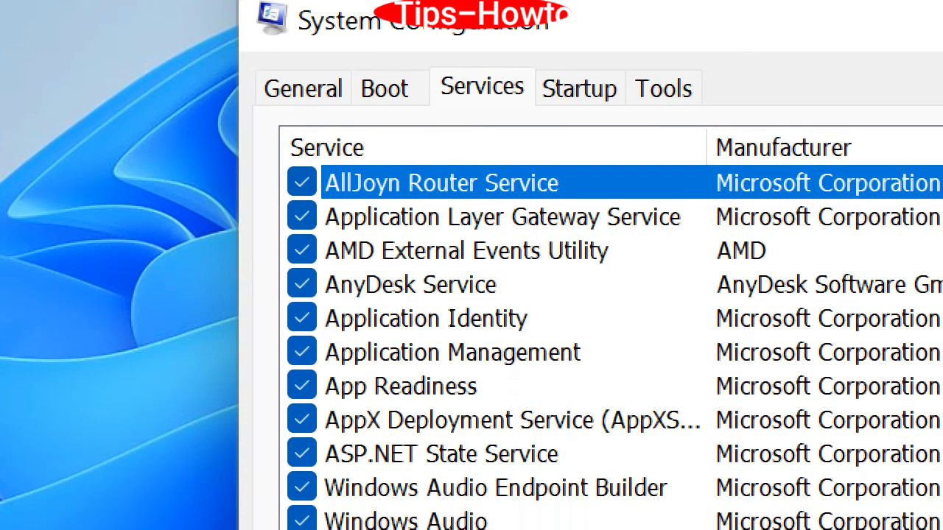
# Hide all Microsoft services in the System Configuration services list
pyautogui.hotkey('alt', 'h')
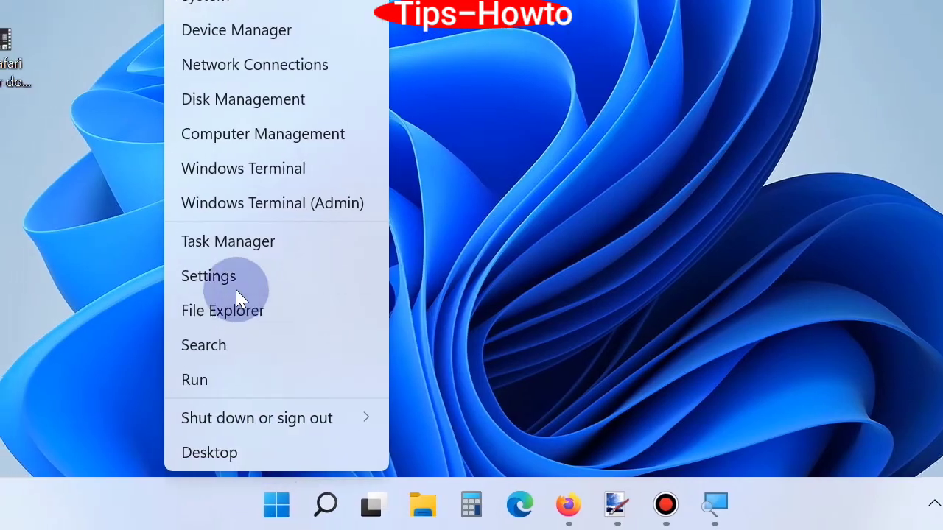
# Open Windows Settings and go to the Windows Update page
pyautogui.click(225, 286)
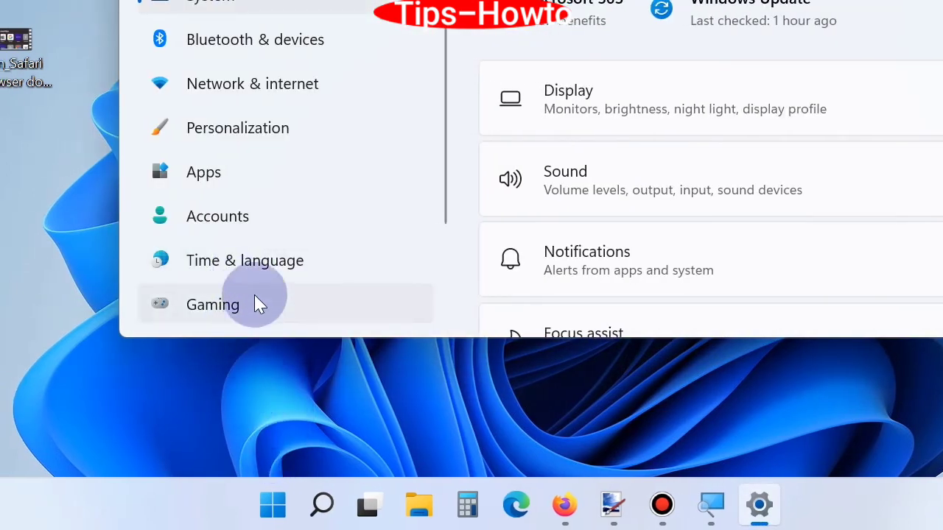
pyautogui.scroll(-3, 258, 304)
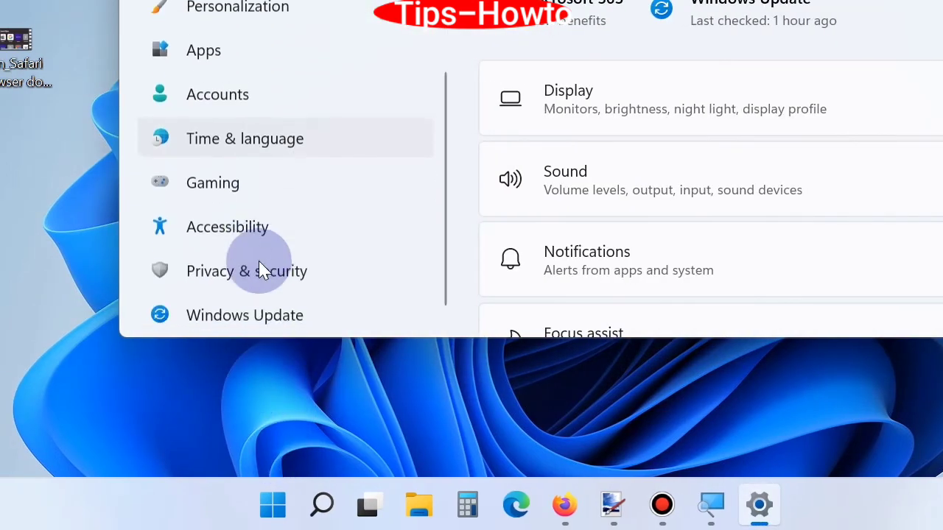
pyautogui.click(241, 309)
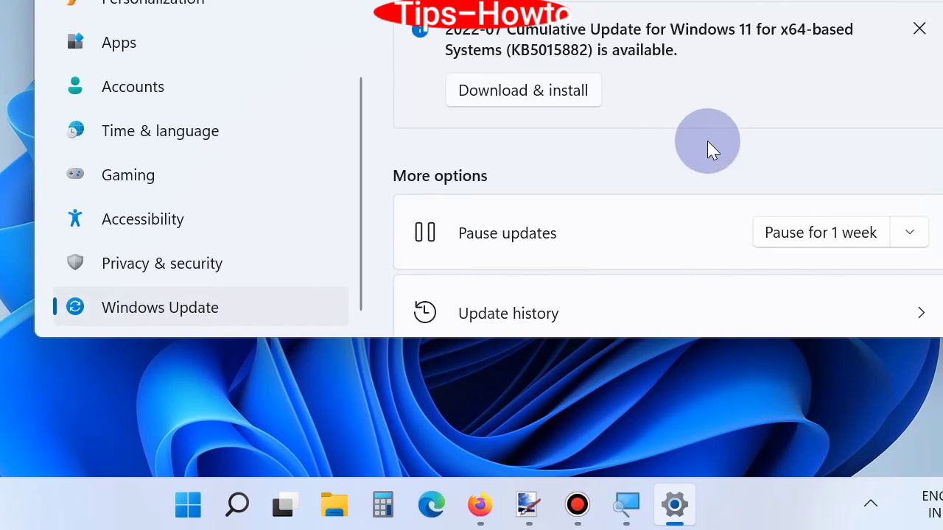
# Open the advanced options of Windows Update and go to the Recovery page with the PC reset options
pyautogui.scroll(-5, 707, 147)
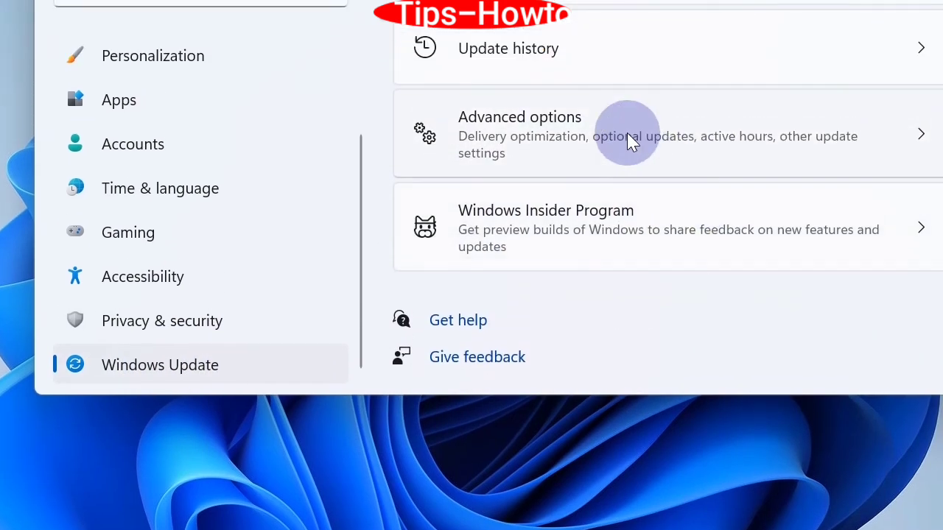
pyautogui.click(549, 132)
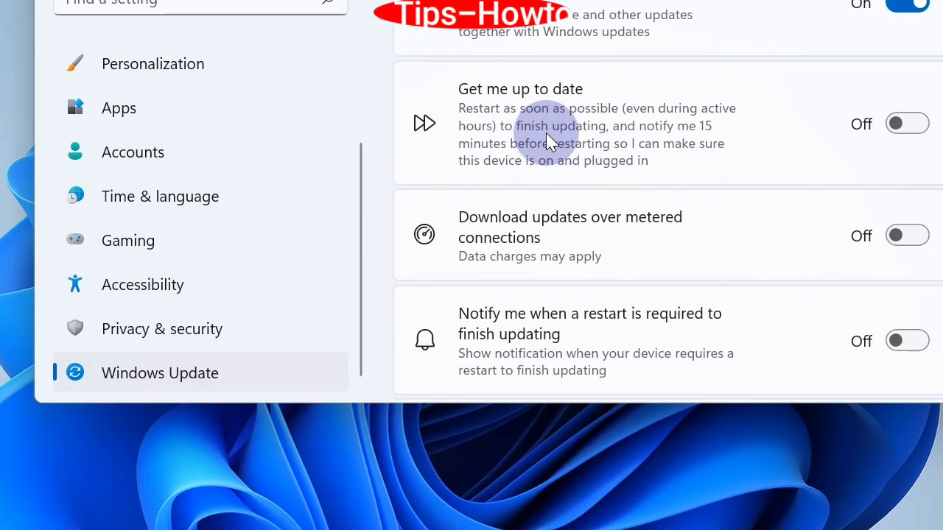
pyautogui.scroll(-6, 546, 132)
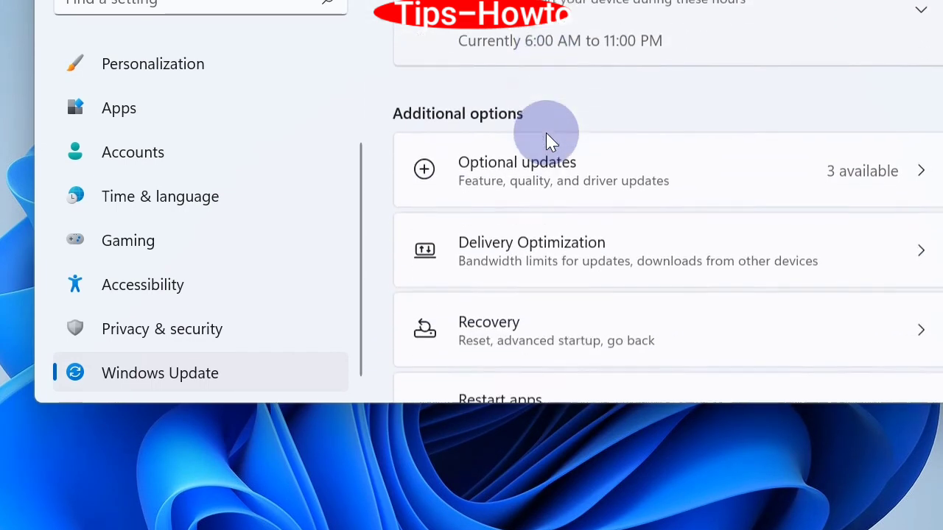
pyautogui.scroll(-3, 546, 132)
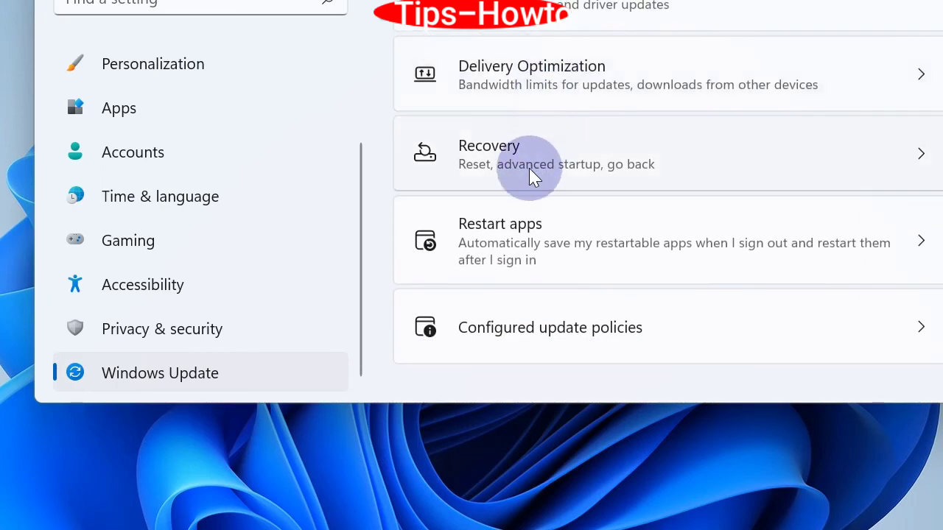
pyautogui.click(489, 161)
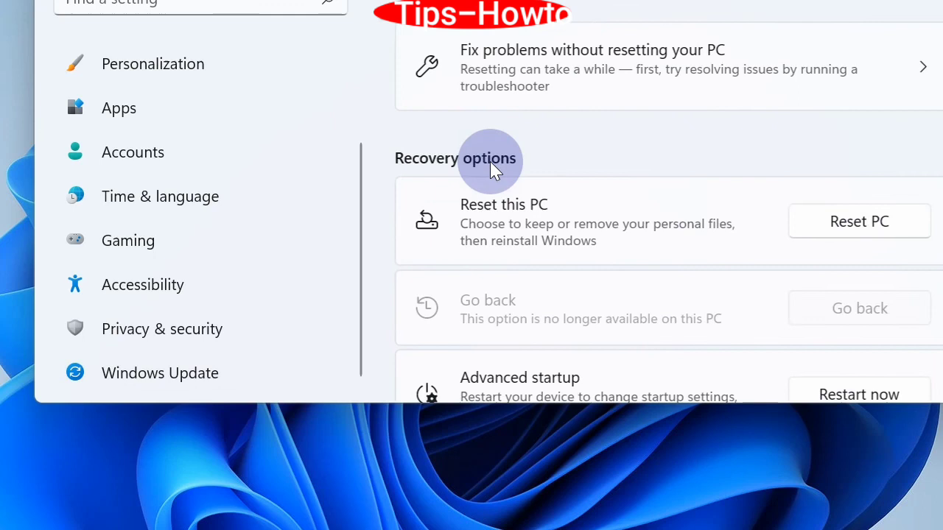